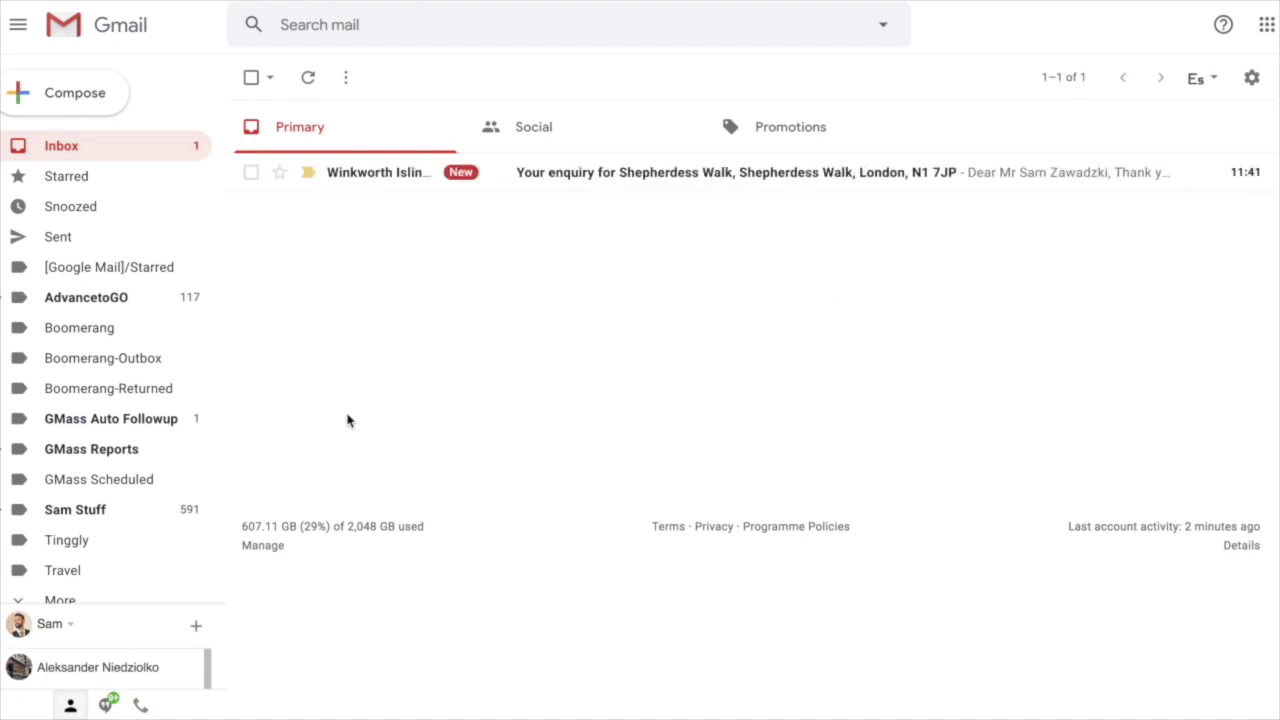
Open the Winkworth Islington enquiry email, follow its link to complete the enquiry, and start the questionnaire.
left_click(364, 180)
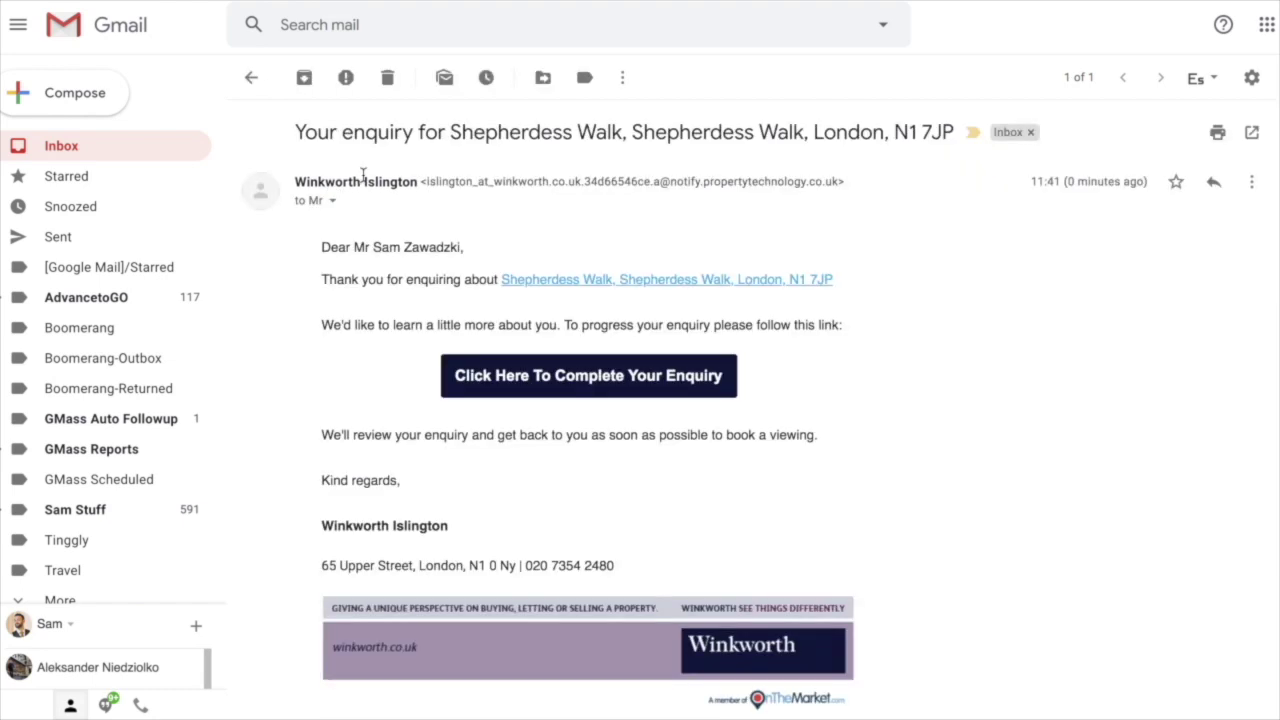
left_click_drag(351, 247, 465, 248)
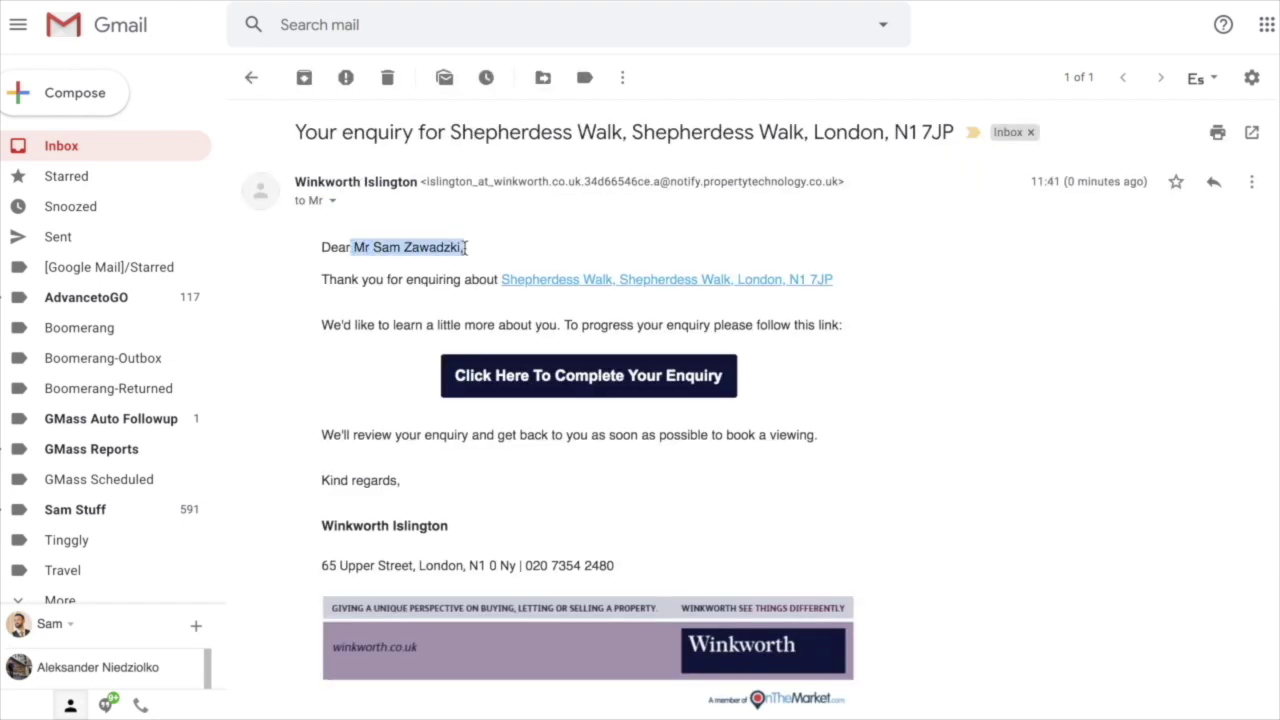
left_click(434, 292)
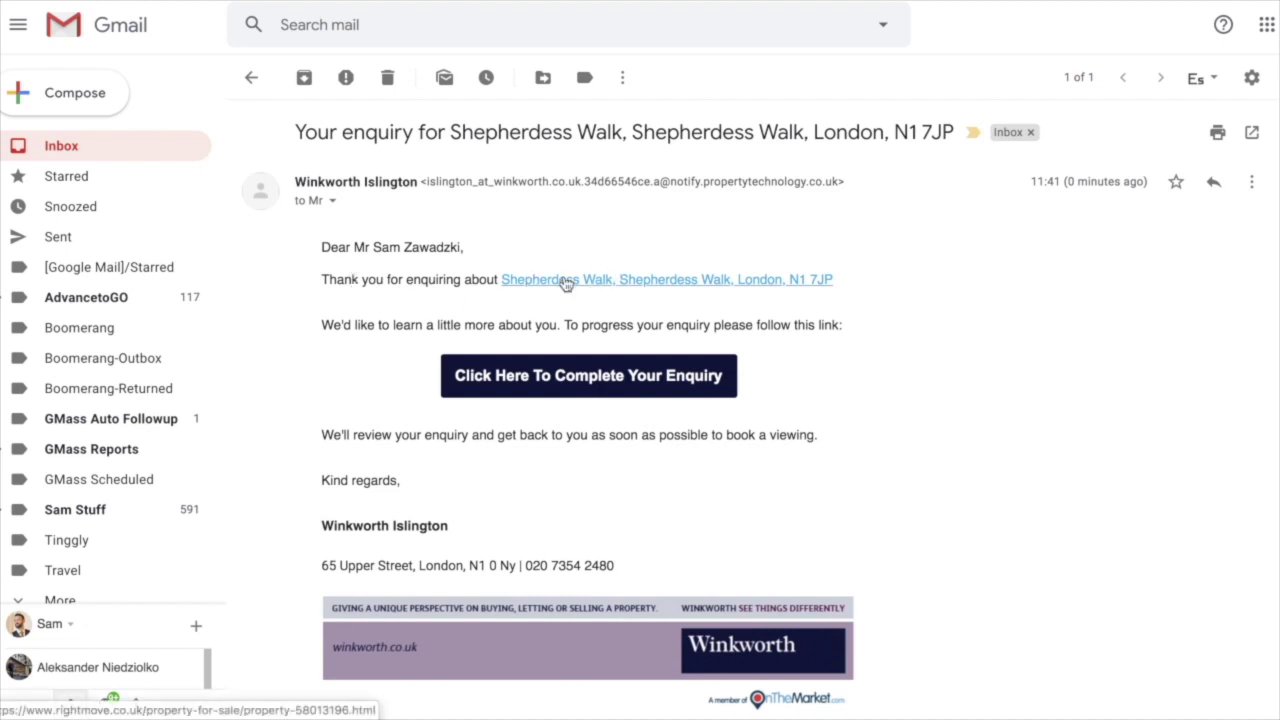
left_click(588, 378)
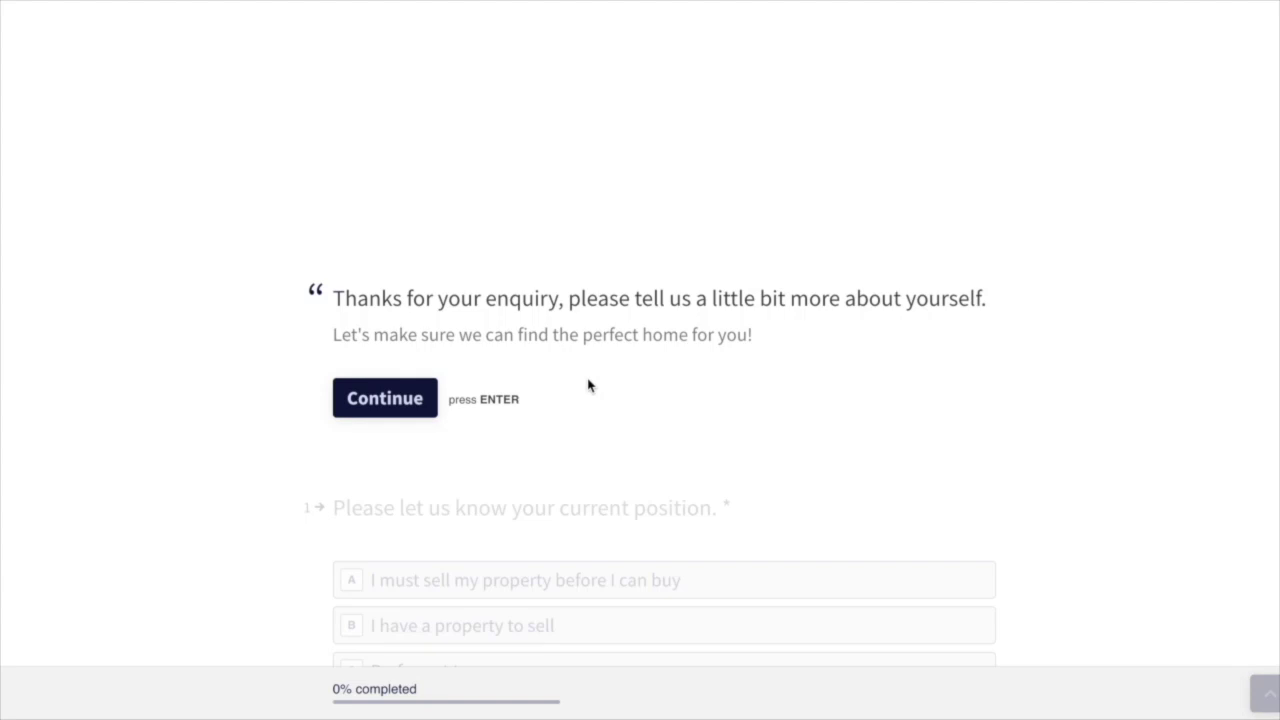
key("Return")
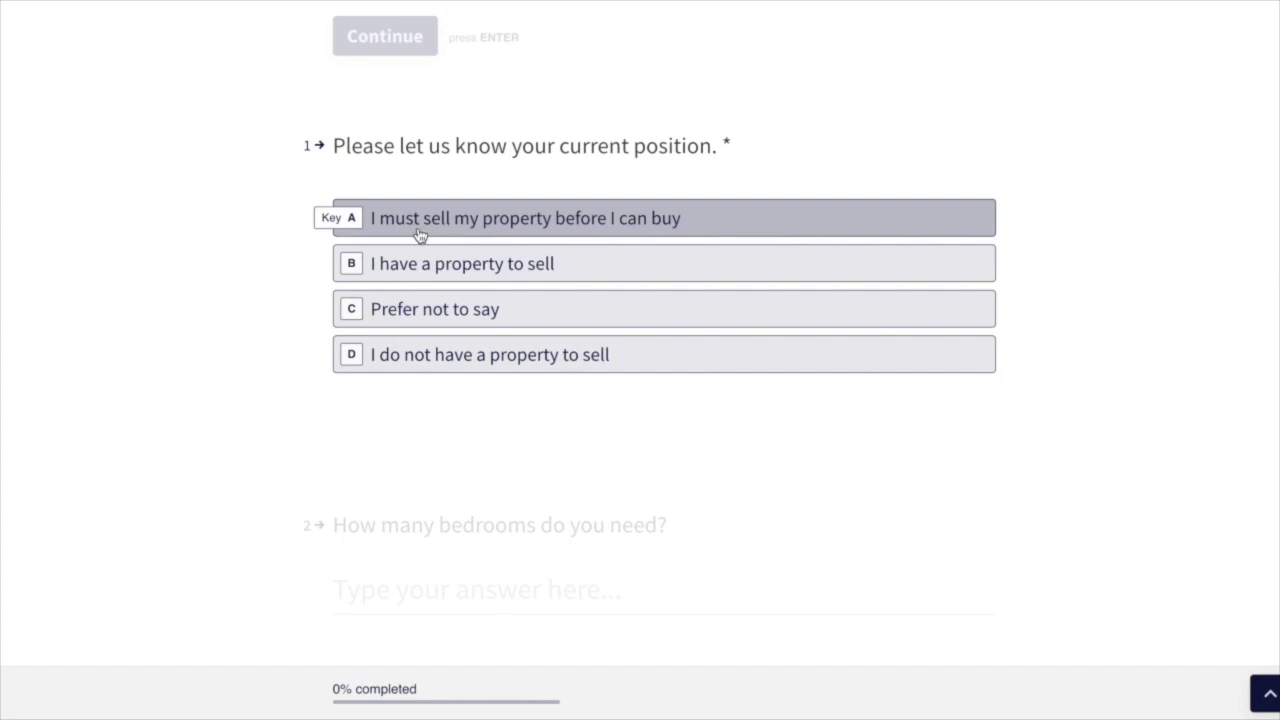
Answer the current position question with "I must sell my property before I can buy" and enter the current postcode.
left_click(419, 234)
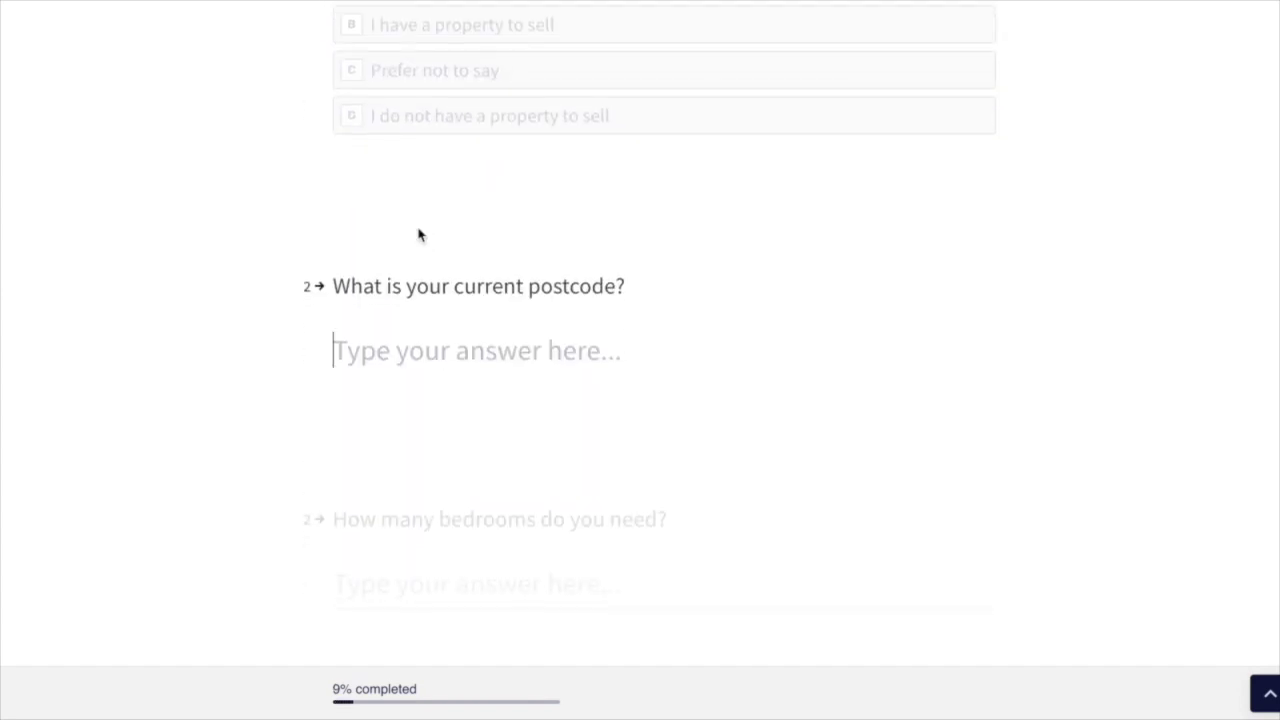
type("N1 8RA")
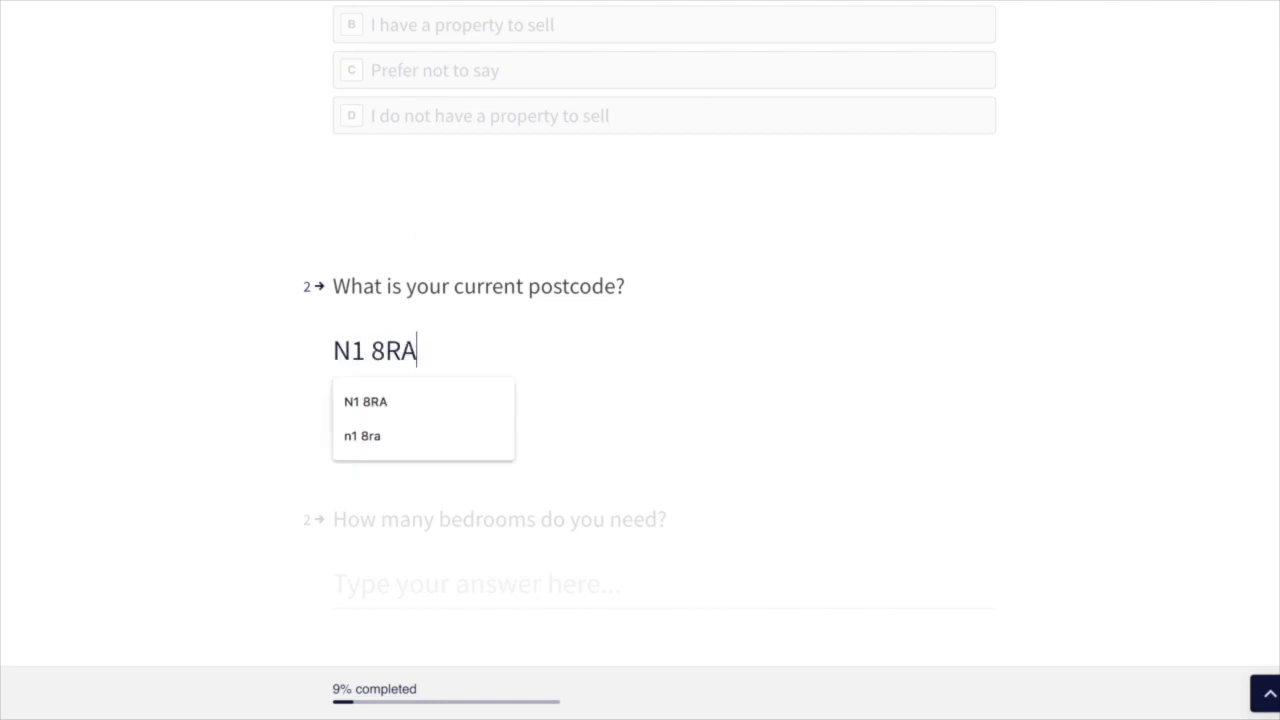
key("Return")
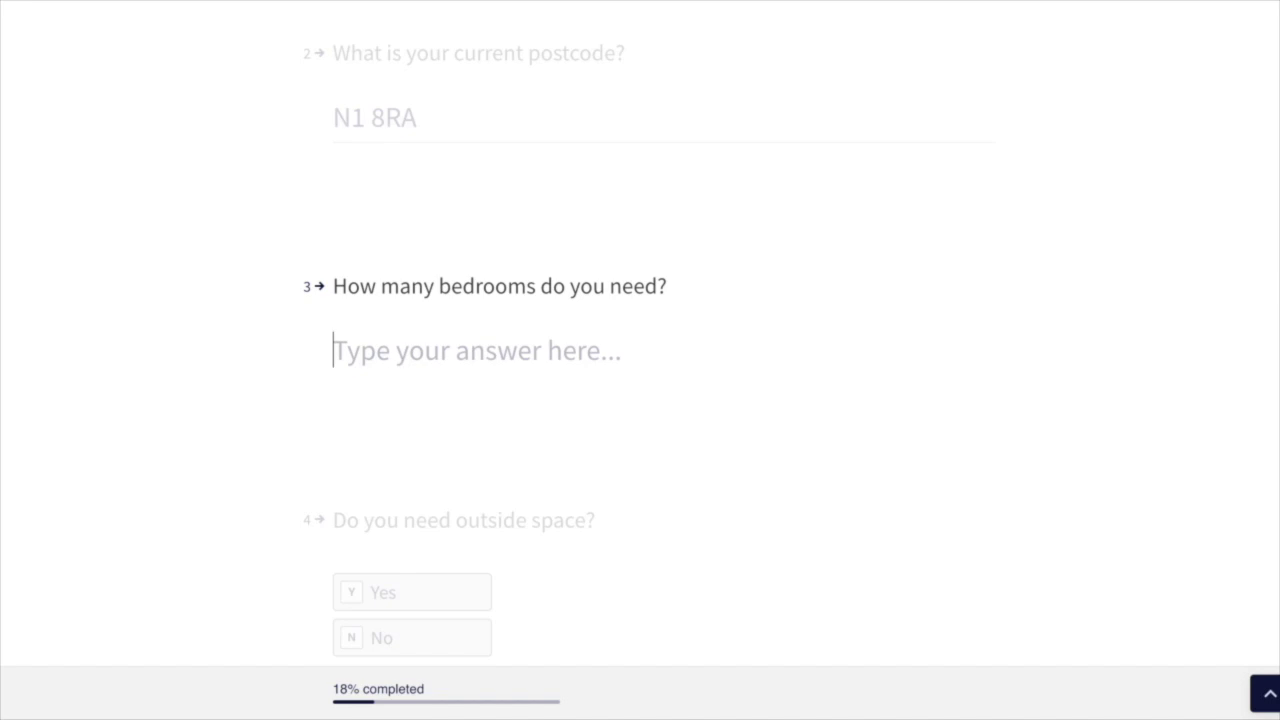
scroll(512, 35, "up", 2)
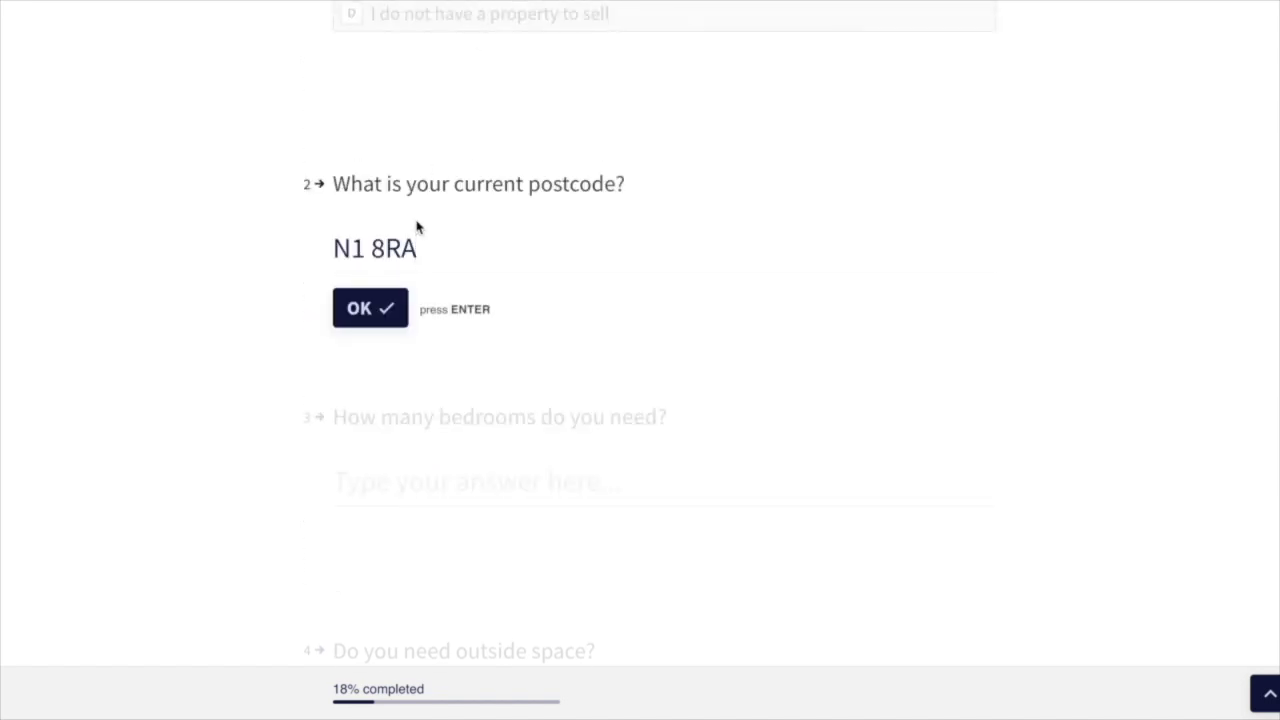
key("Return")
scroll(417, 227, "up", 2)
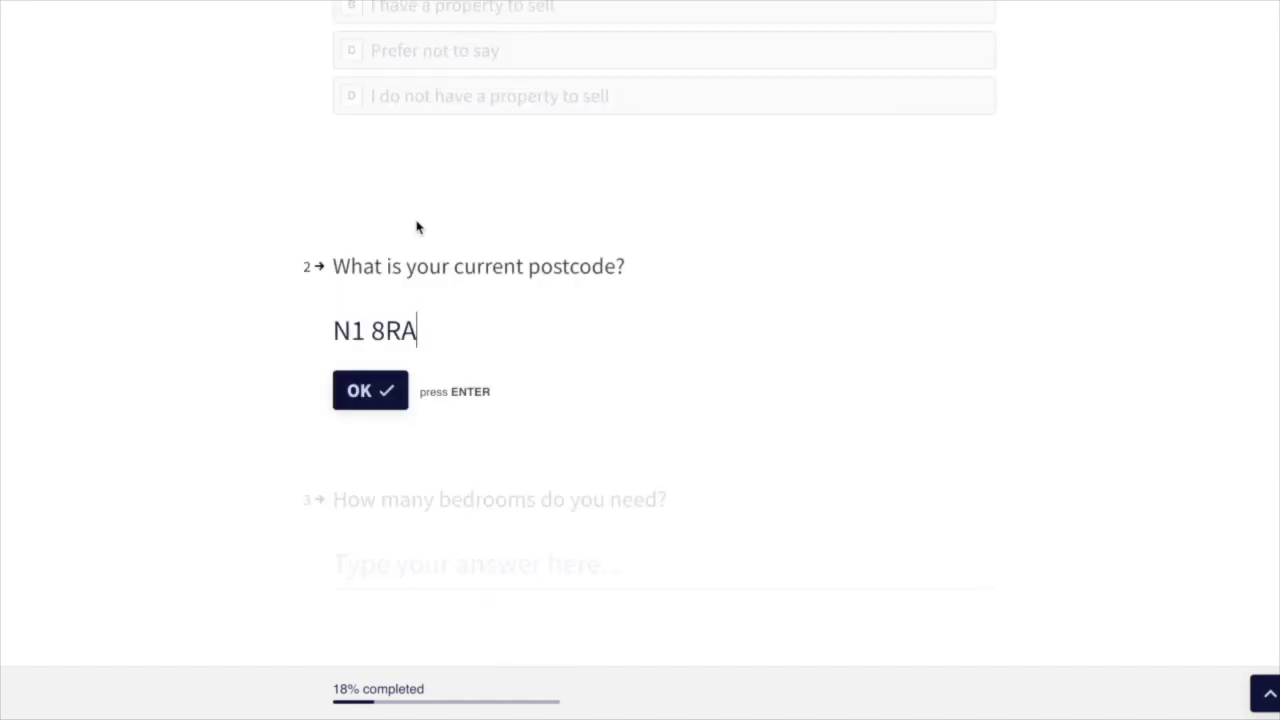
key("Return")
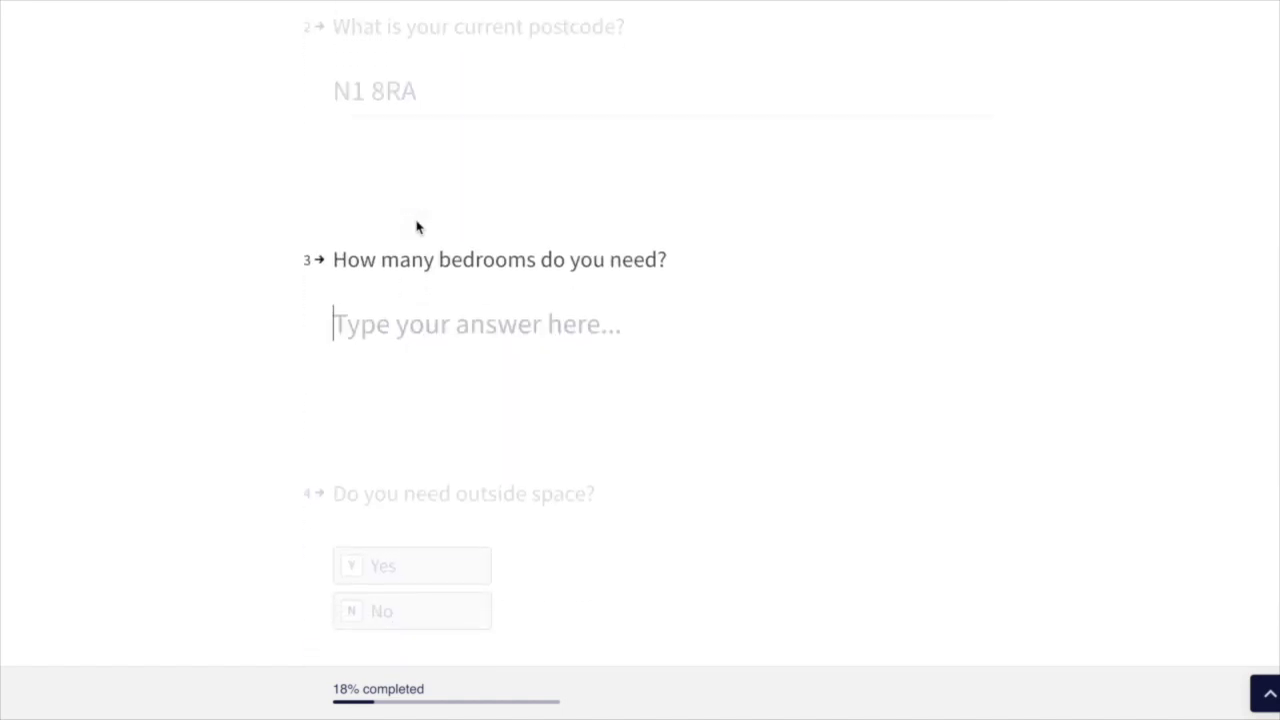
Enter "Three" as the number of bedrooms needed and answer No to needing outside space.
type("Three")
key("Return")
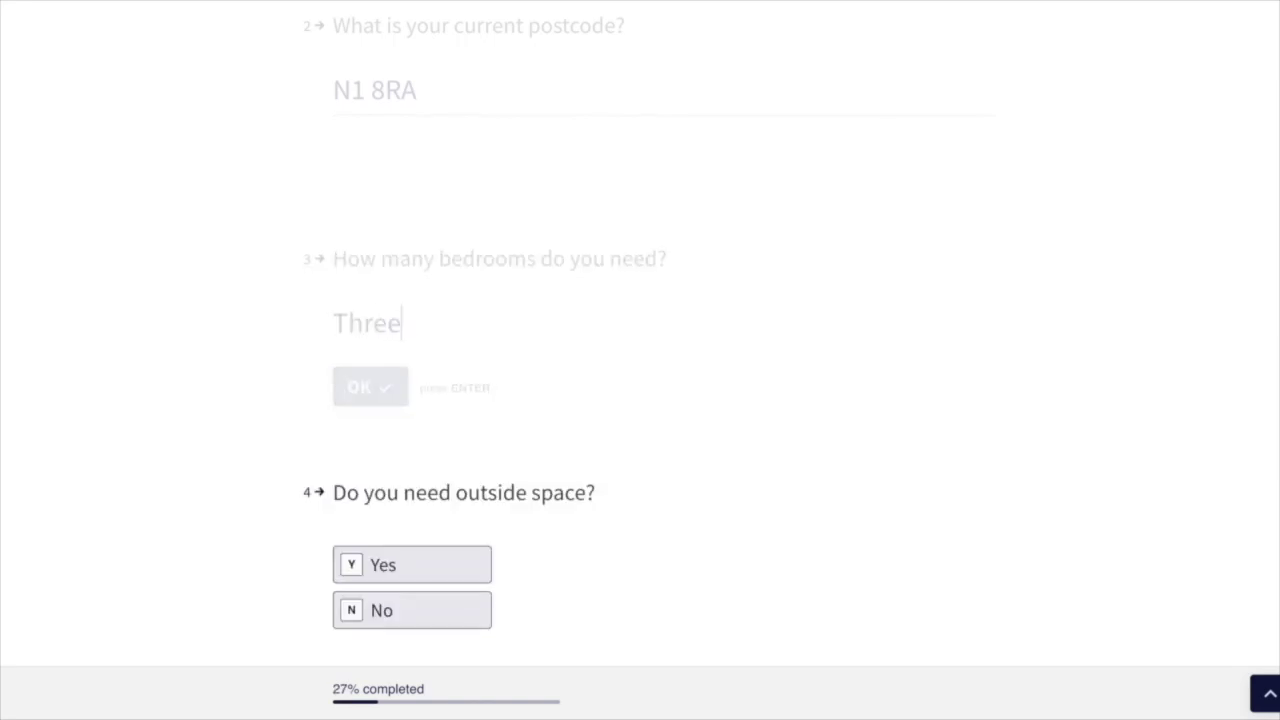
left_click(429, 392)
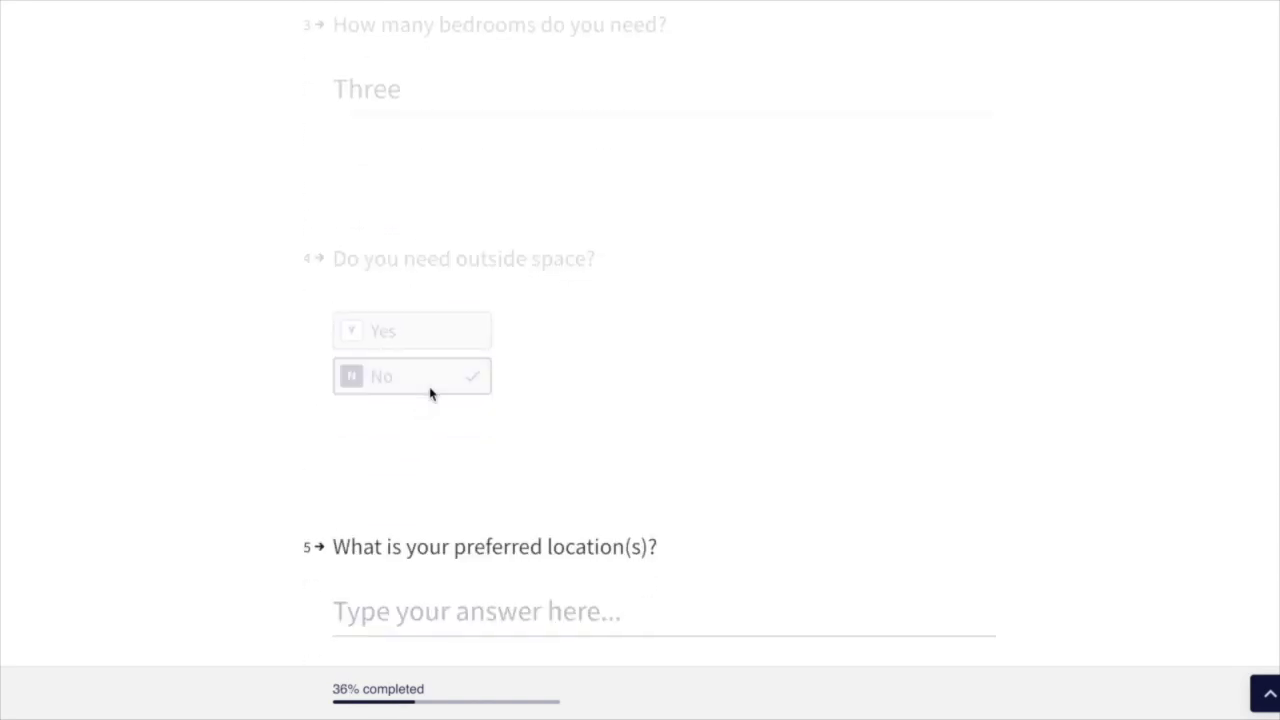
Enter "Near a park" as the preferred location and "A large bathroom and parking" as the other important property features.
type("Near a park")
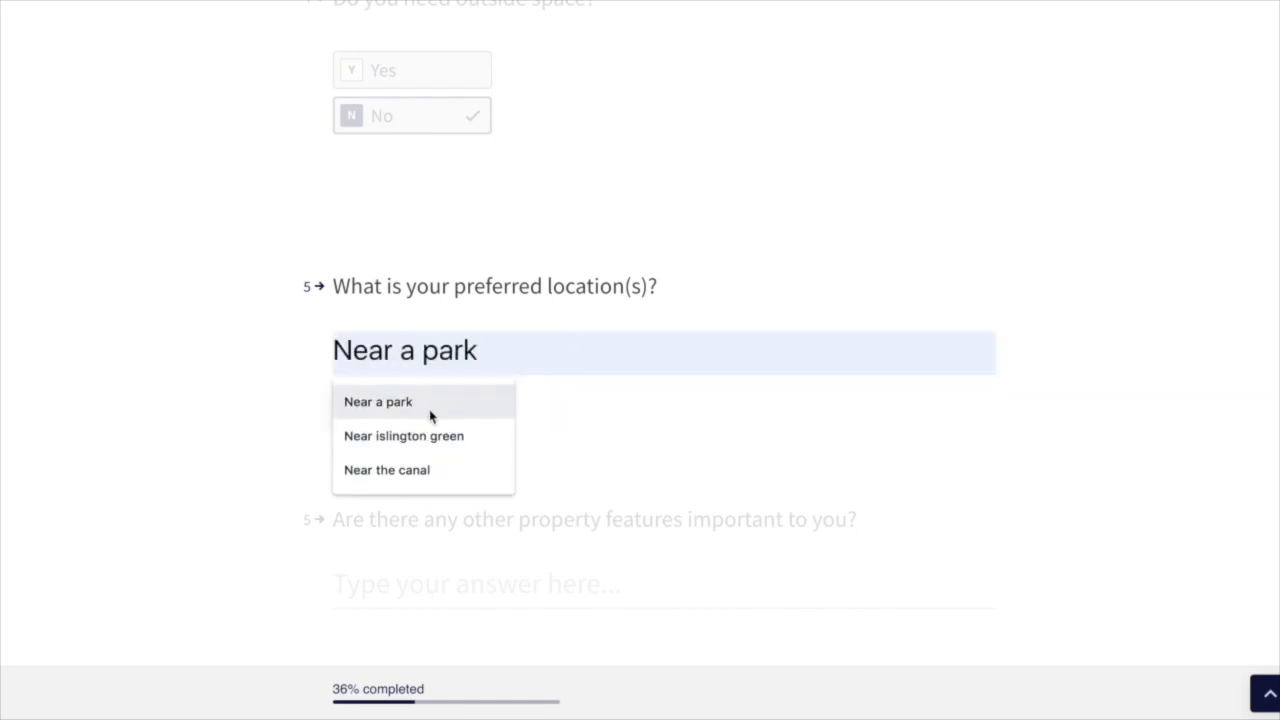
left_click(430, 405)
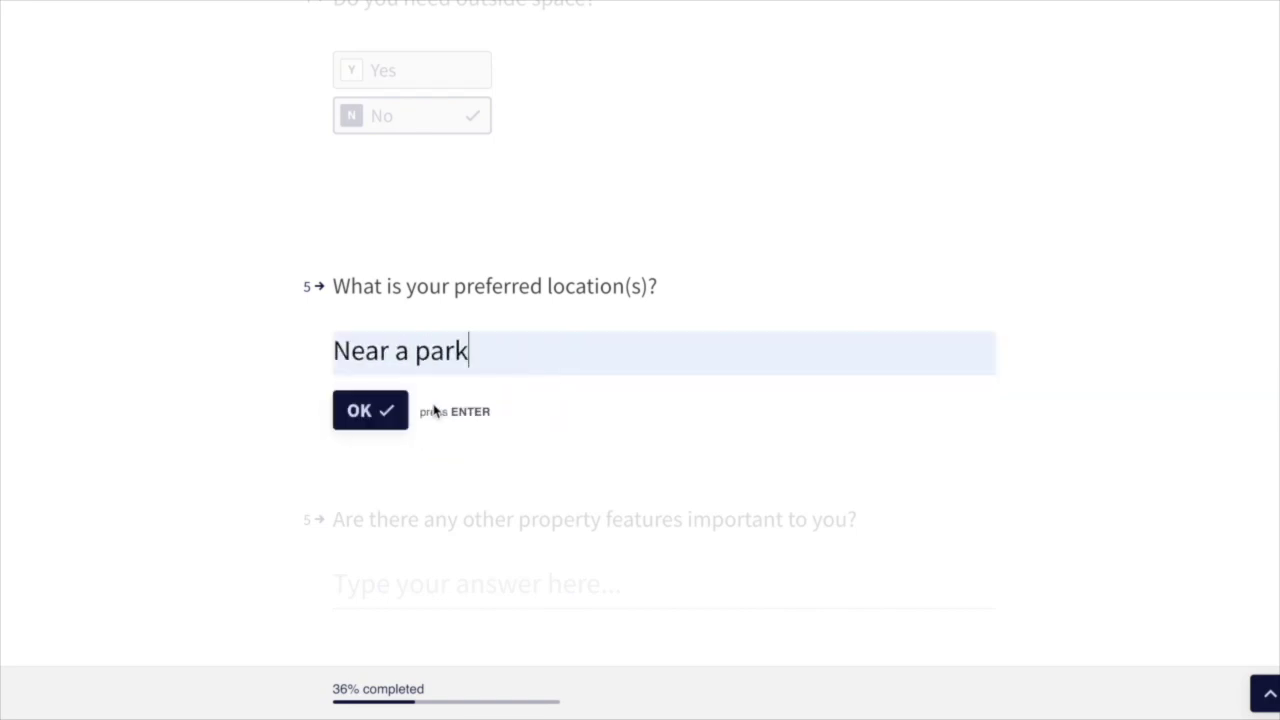
left_click(374, 420)
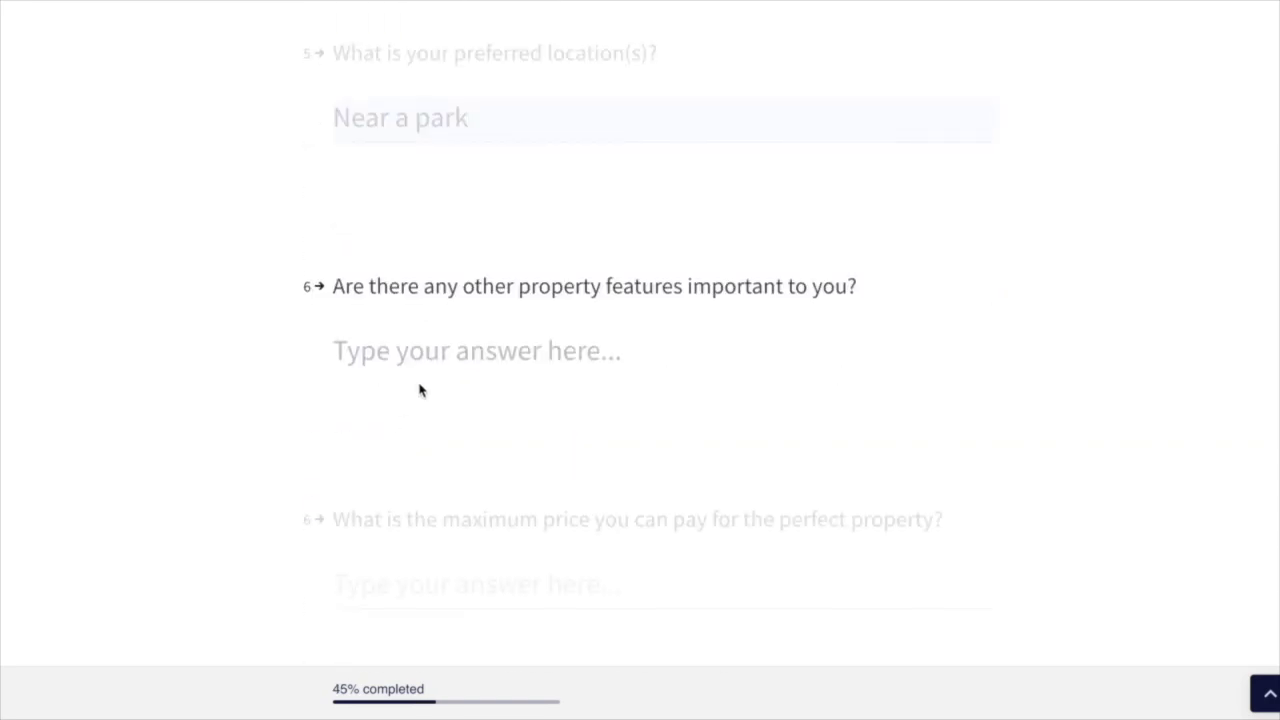
type("A large bathroom and parking")
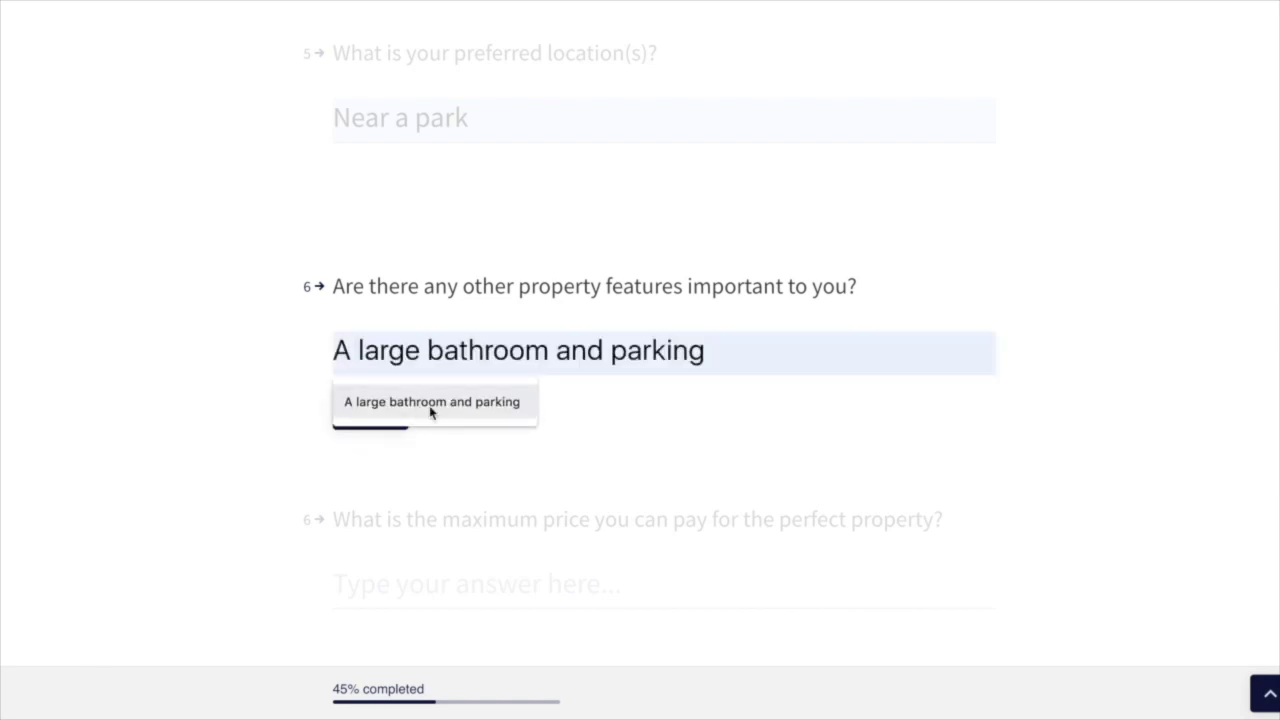
left_click(429, 405)
left_click(380, 424)
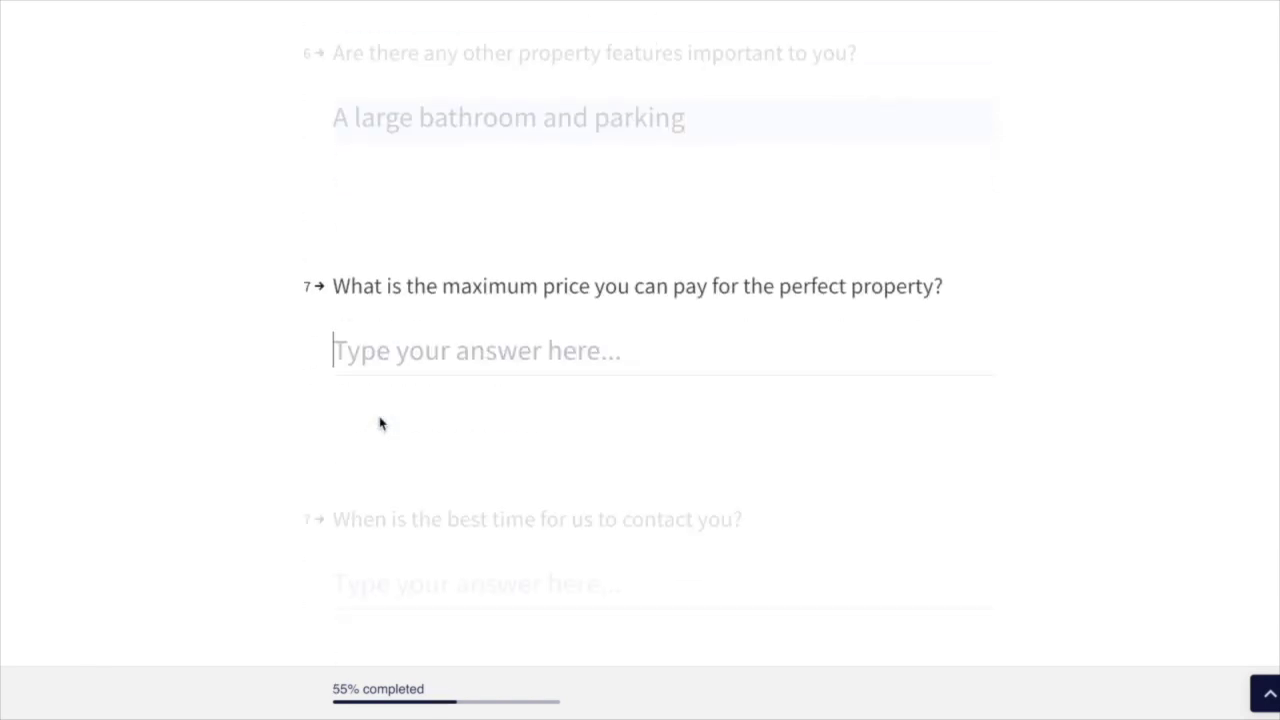
Enter £1.2m as the maximum price and "Evening & Weekends" as the best time for contact.
type("£1.2m")
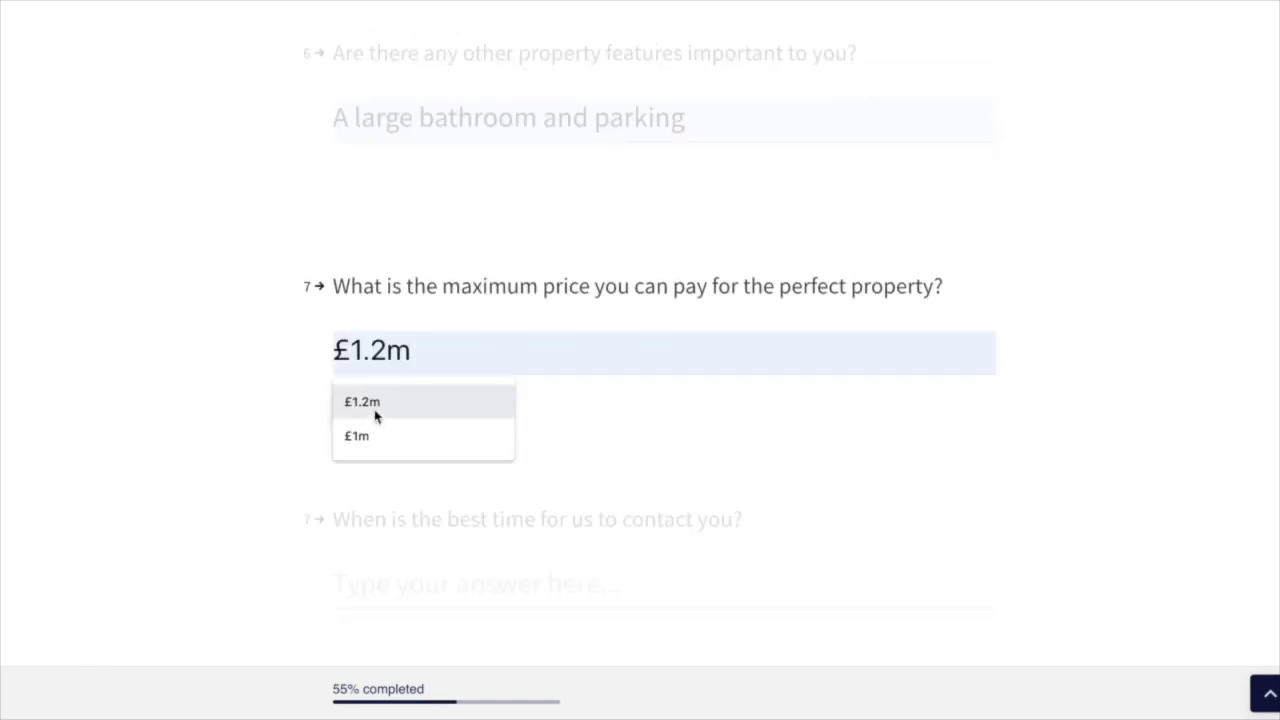
left_click(374, 408)
left_click(362, 411)
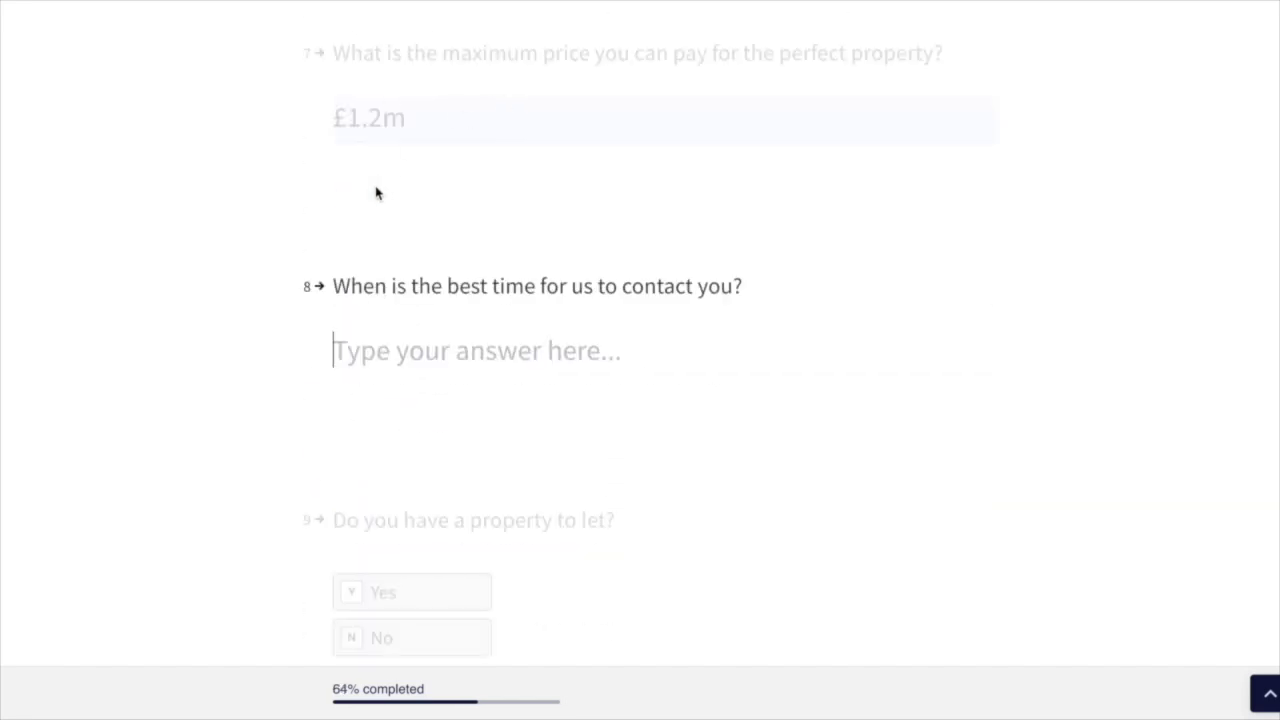
type("Evening & Weekends")
left_click(409, 440)
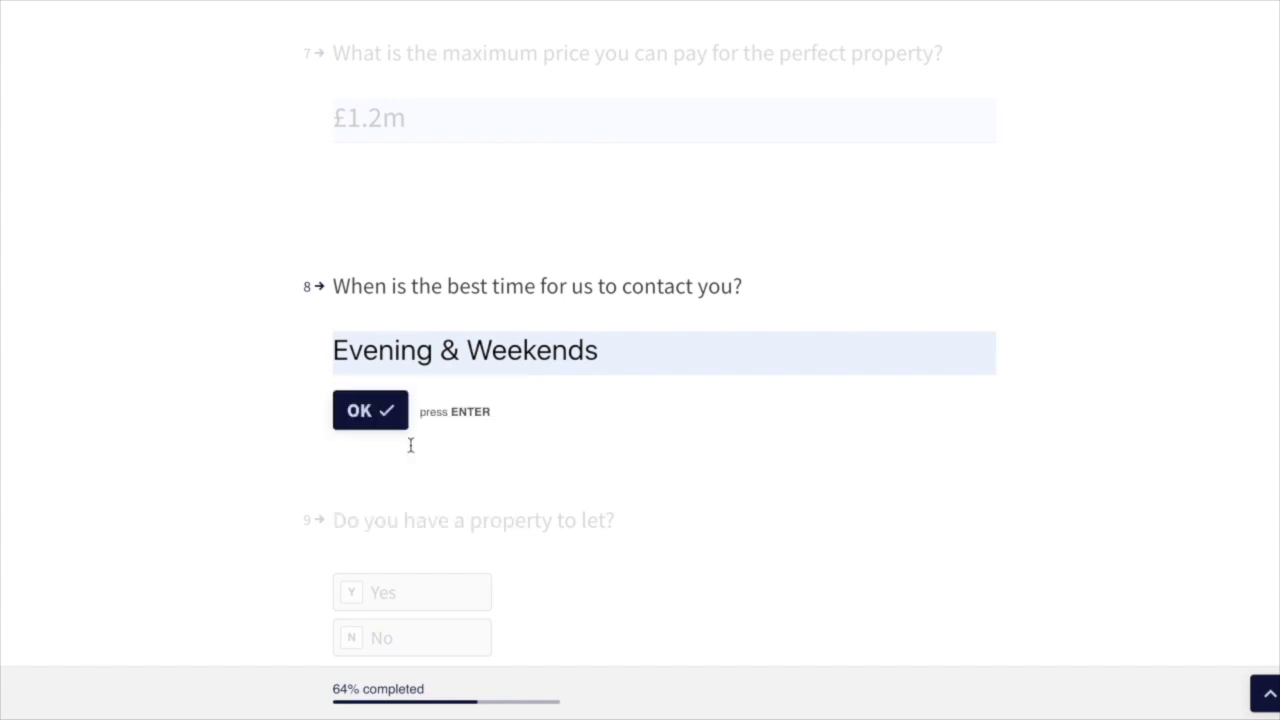
left_click(349, 416)
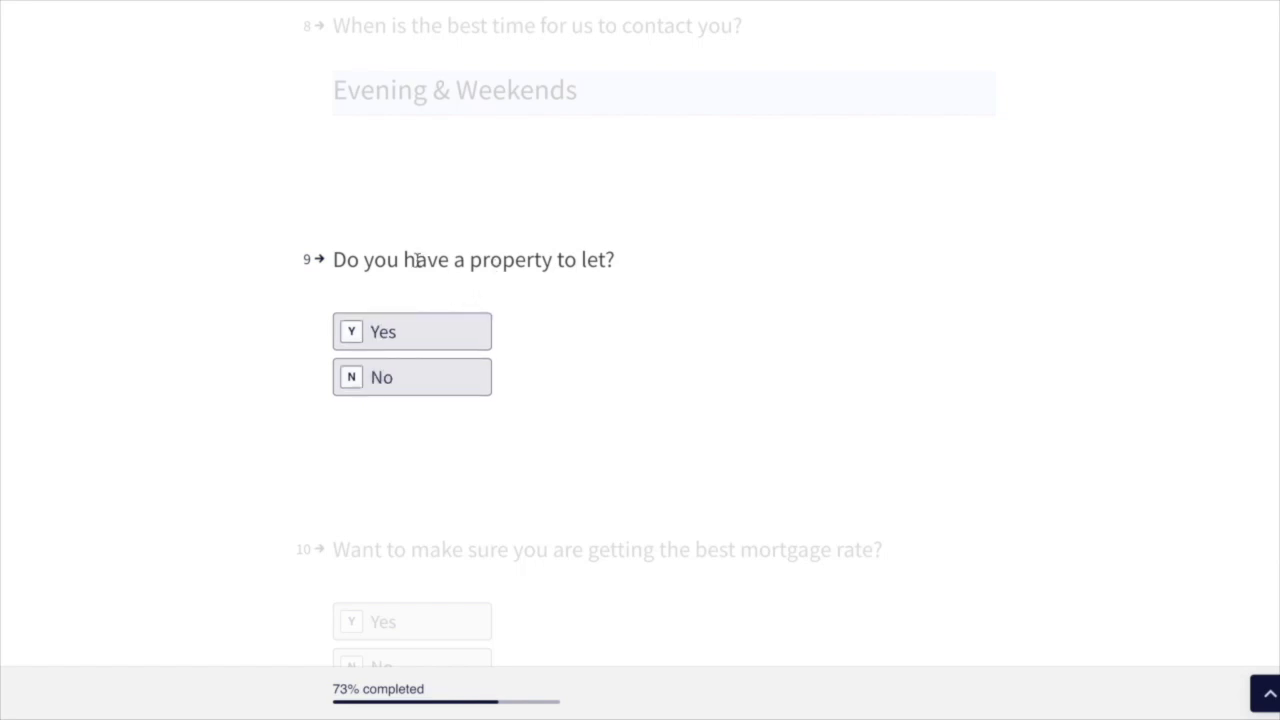
Answer Yes to having a property to let and No to the mortgage rate and informational material questions, completing the questionnaire.
left_click(430, 330)
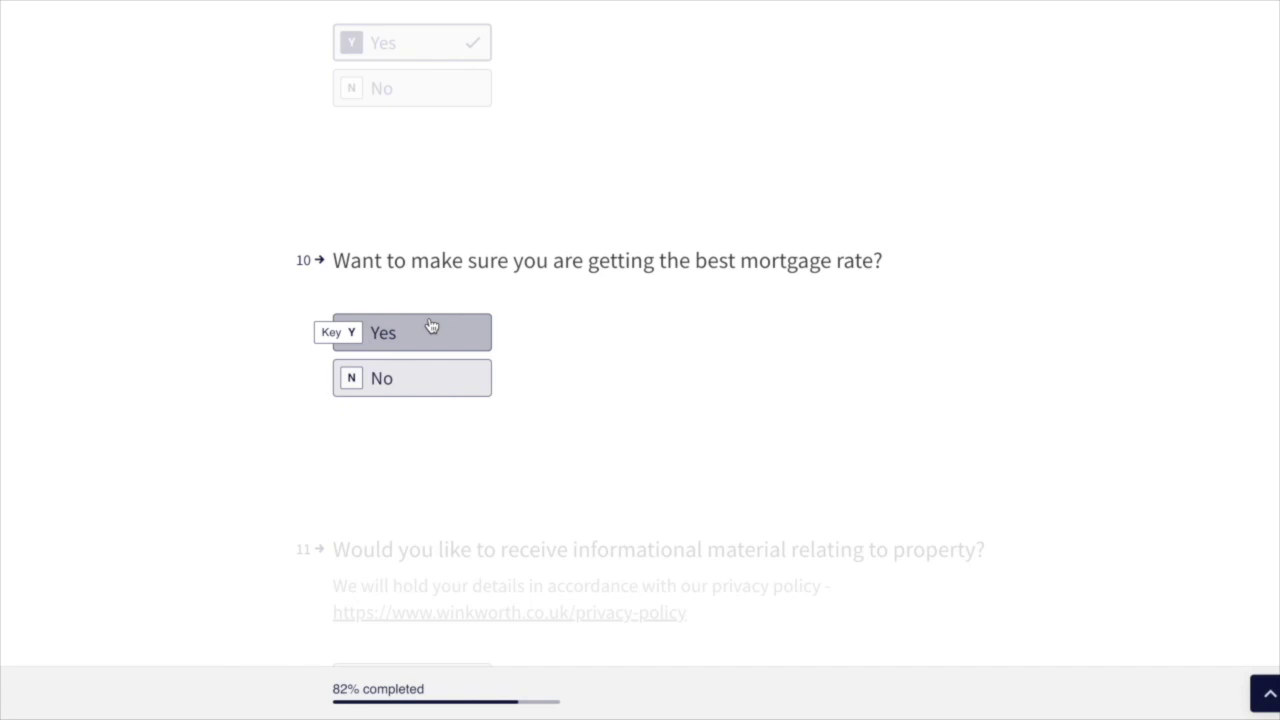
left_click(417, 380)
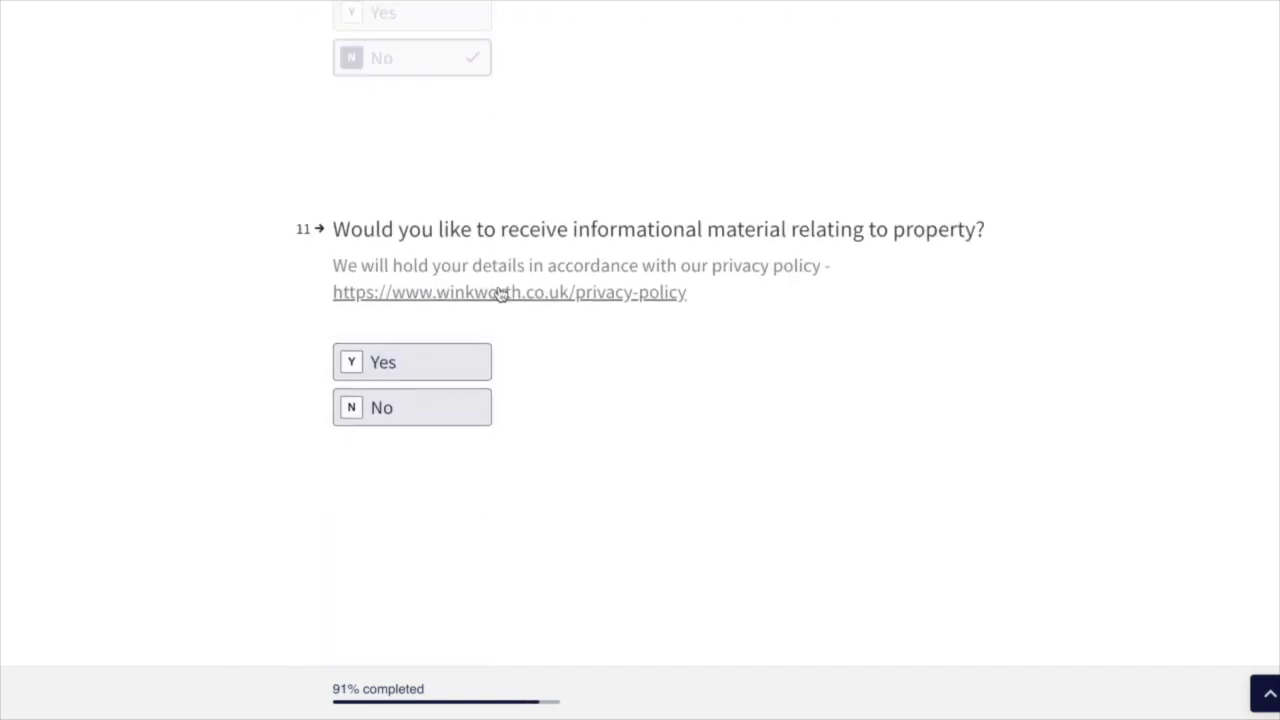
left_click(396, 418)
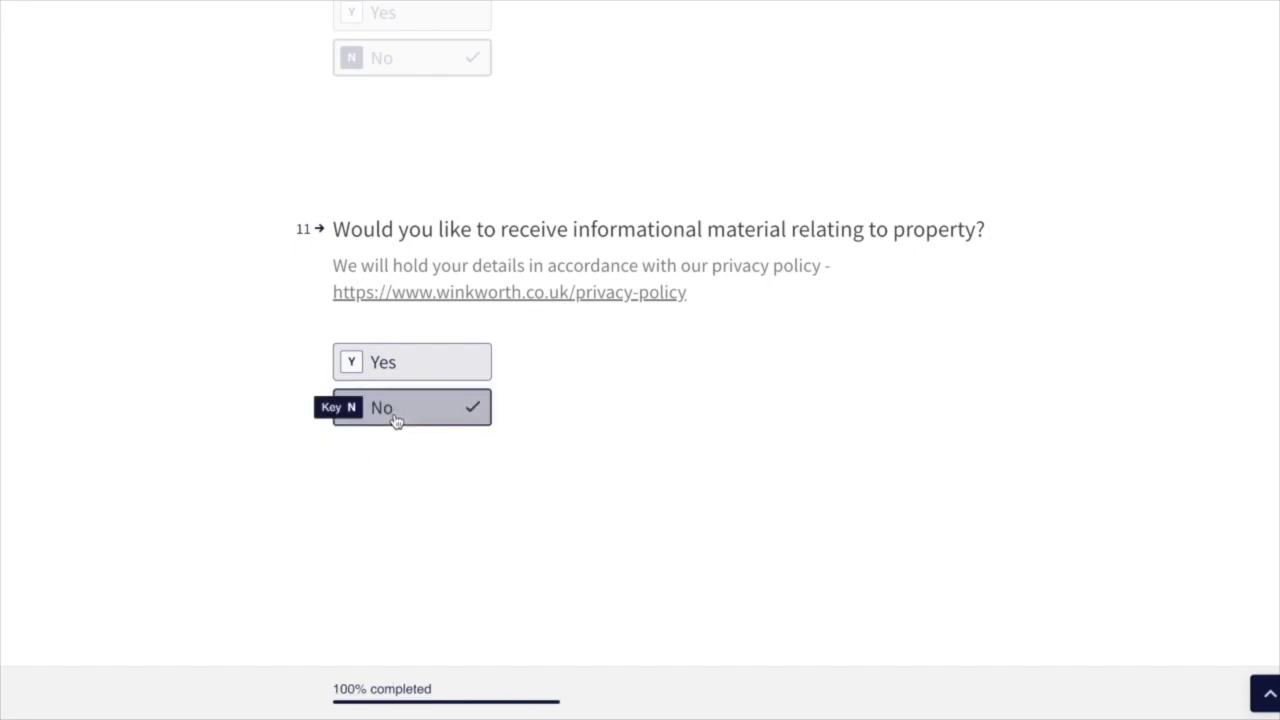
left_click(403, 335)
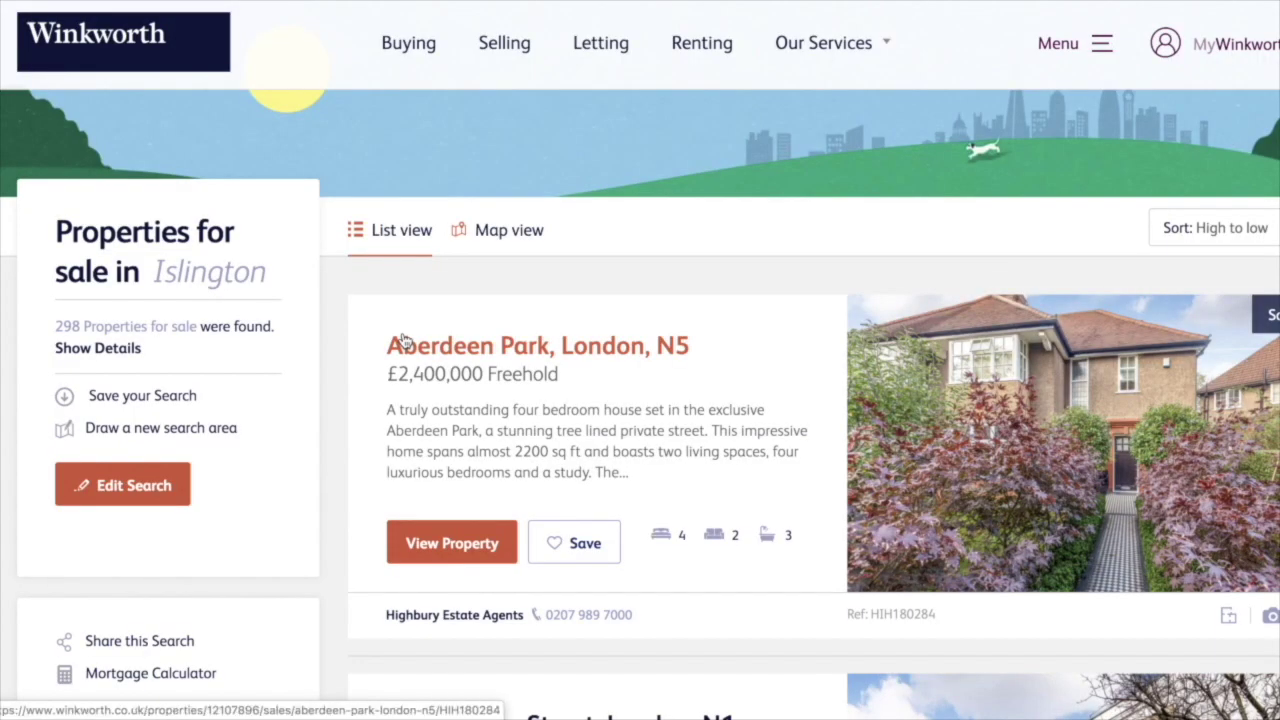
scroll(403, 340, "down", 1)
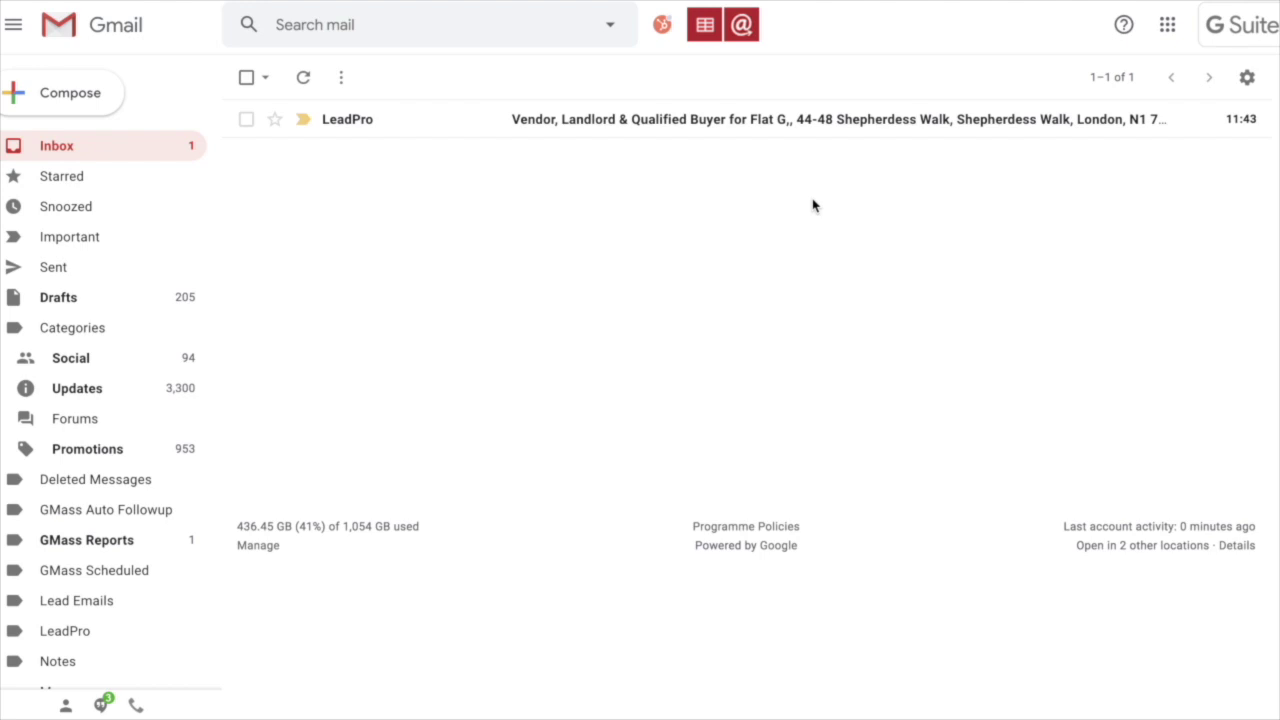
Open the LeadPro email about the Shepherdess Walk enquiry and highlight the applicant's contact details.
left_click(441, 124)
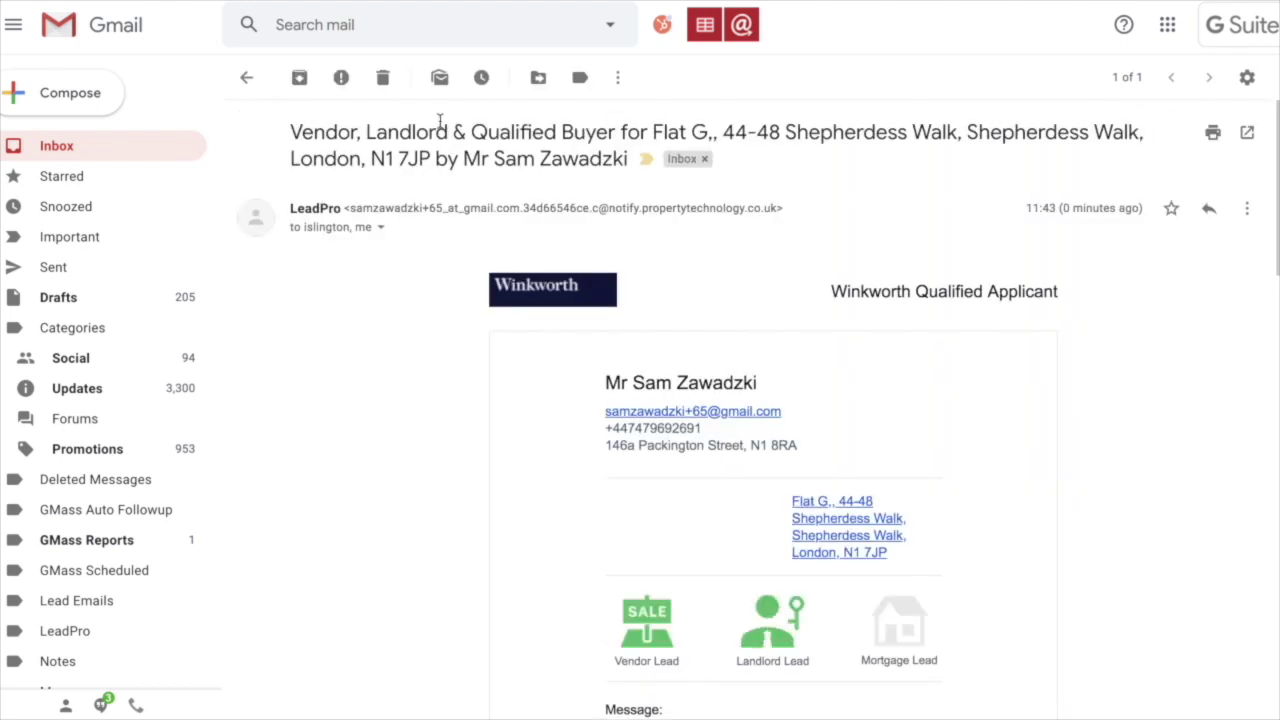
scroll(404, 319, "down", 1)
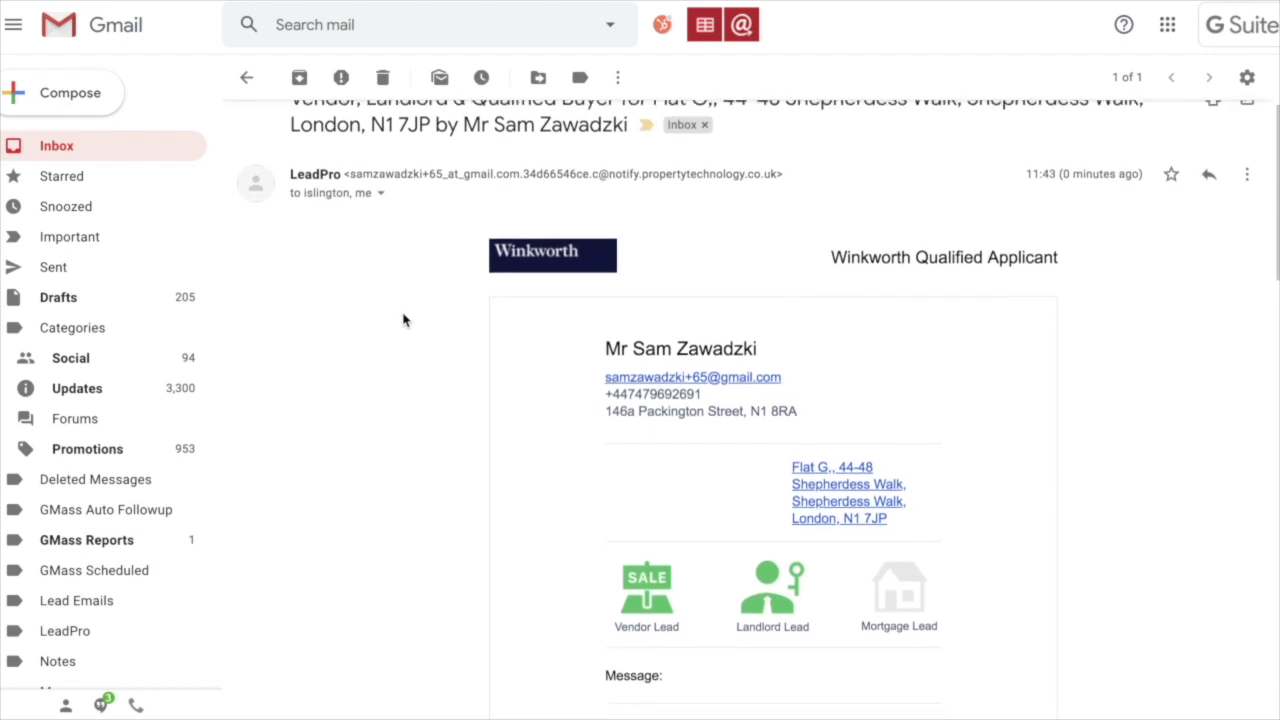
left_click_drag(606, 292, 806, 360)
left_click(806, 360)
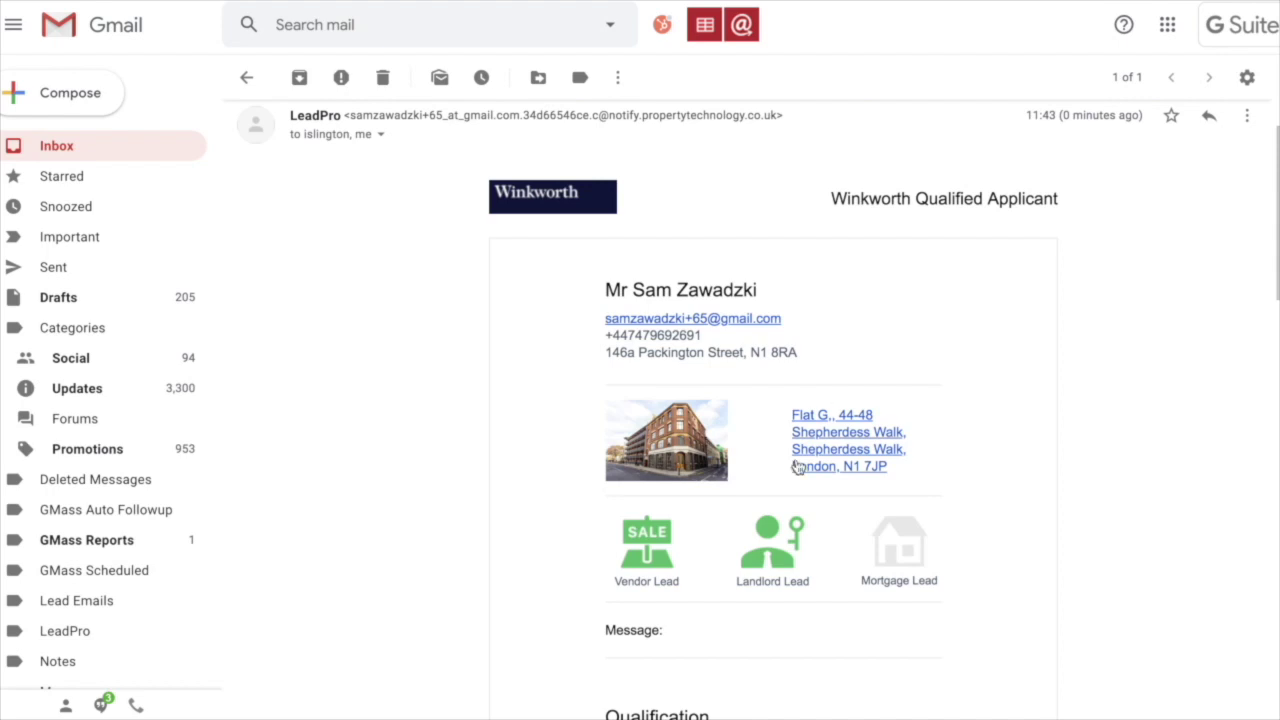
Examine the lead types, qualification answers and online profile in the LeadPro email.
scroll(740, 485, "down", 1)
scroll(740, 485, "down", 1)
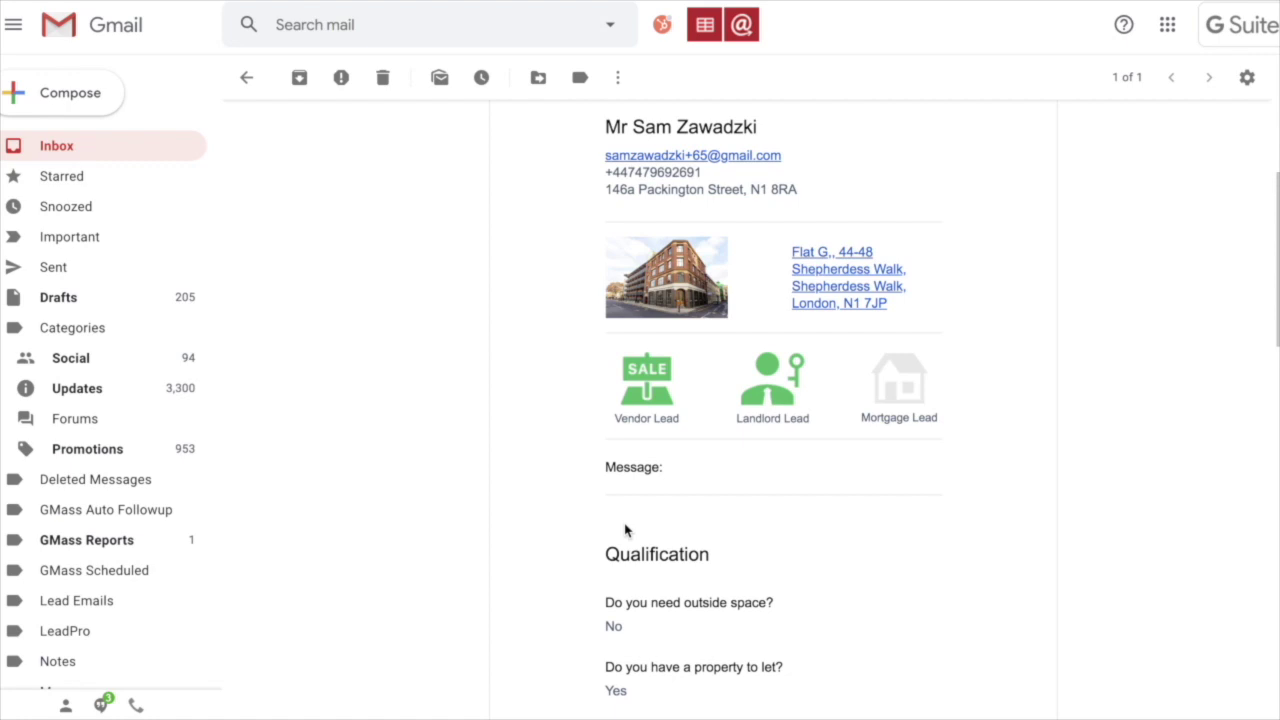
scroll(625, 530, "down", 2)
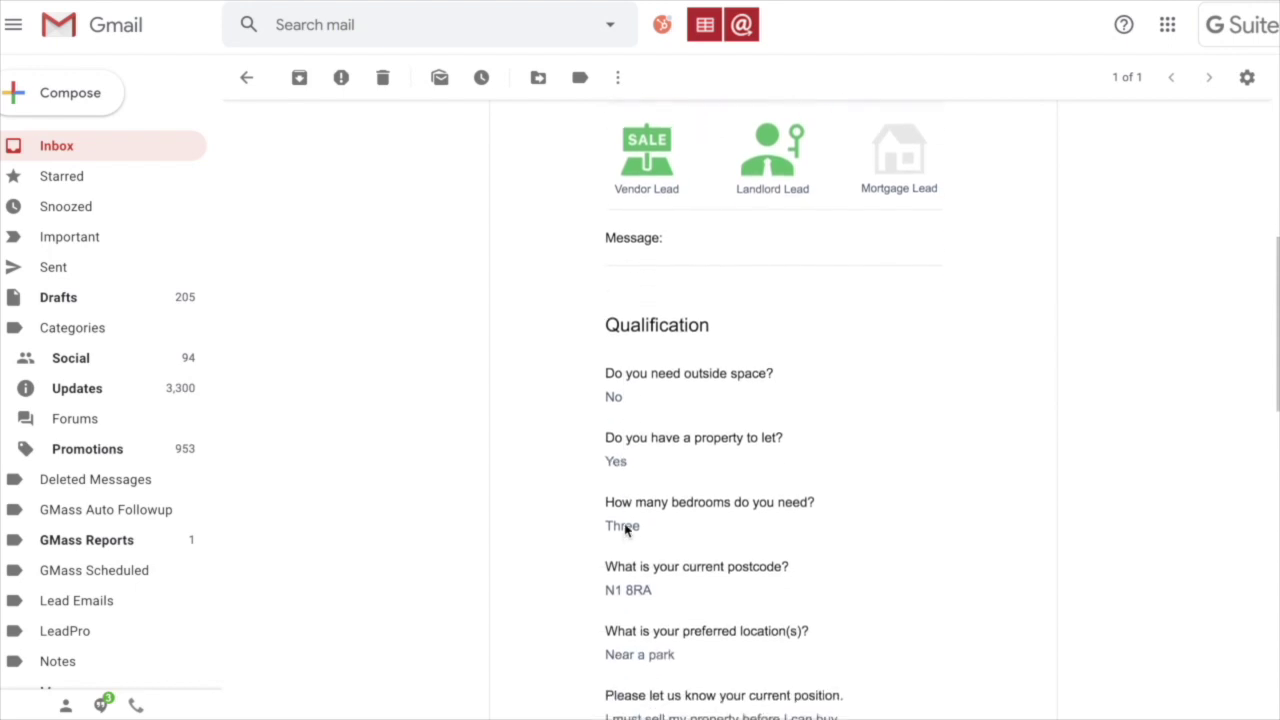
scroll(624, 522, "down", 1)
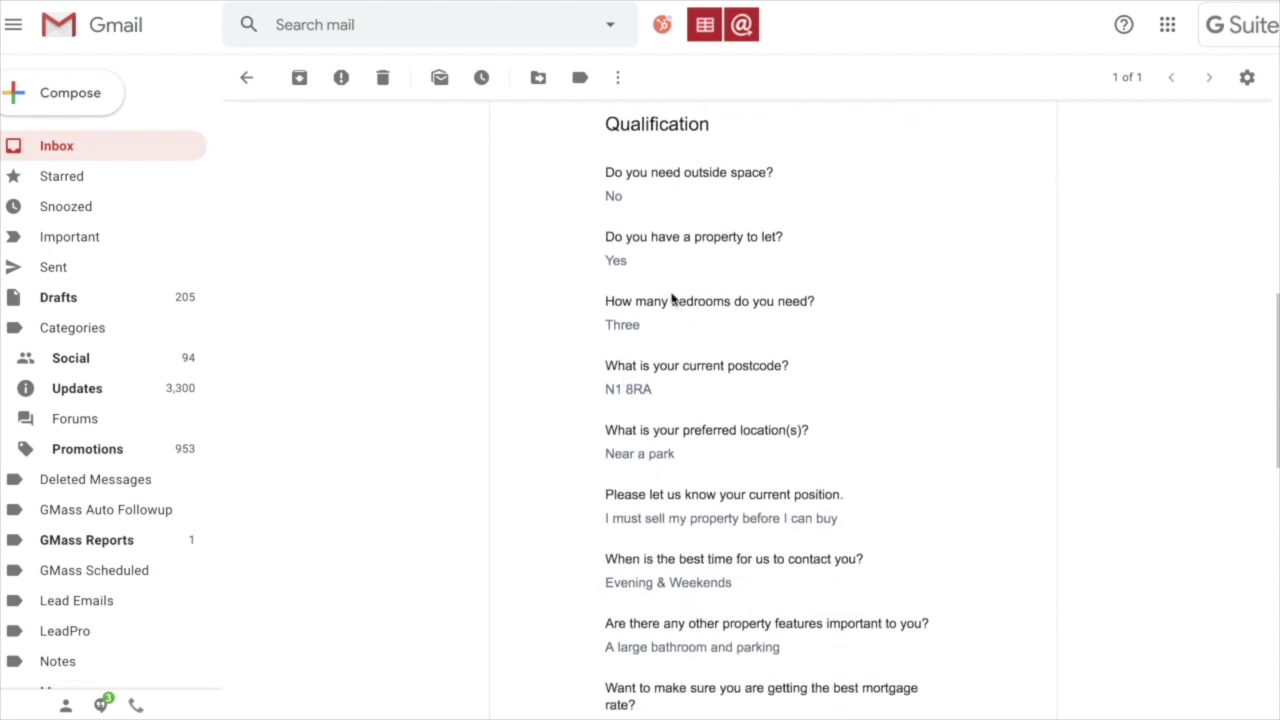
scroll(651, 608, "down", 1)
scroll(650, 608, "down", 2)
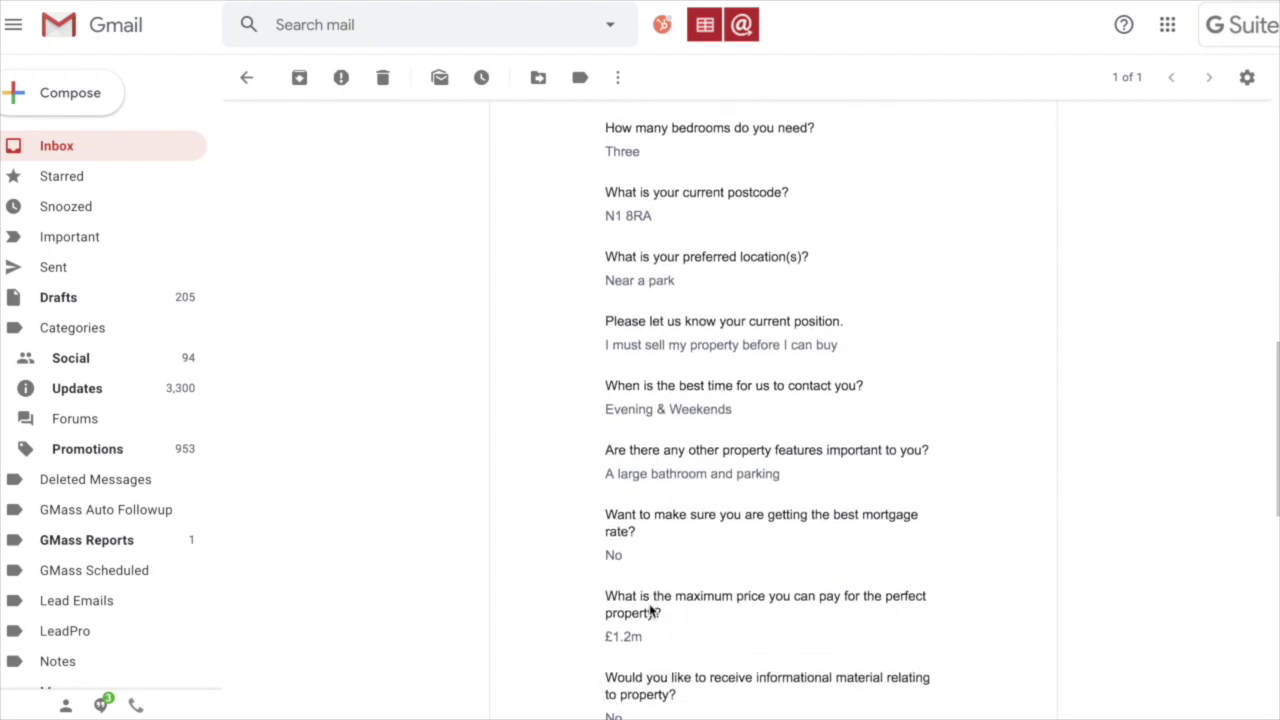
scroll(643, 245, "down", 5)
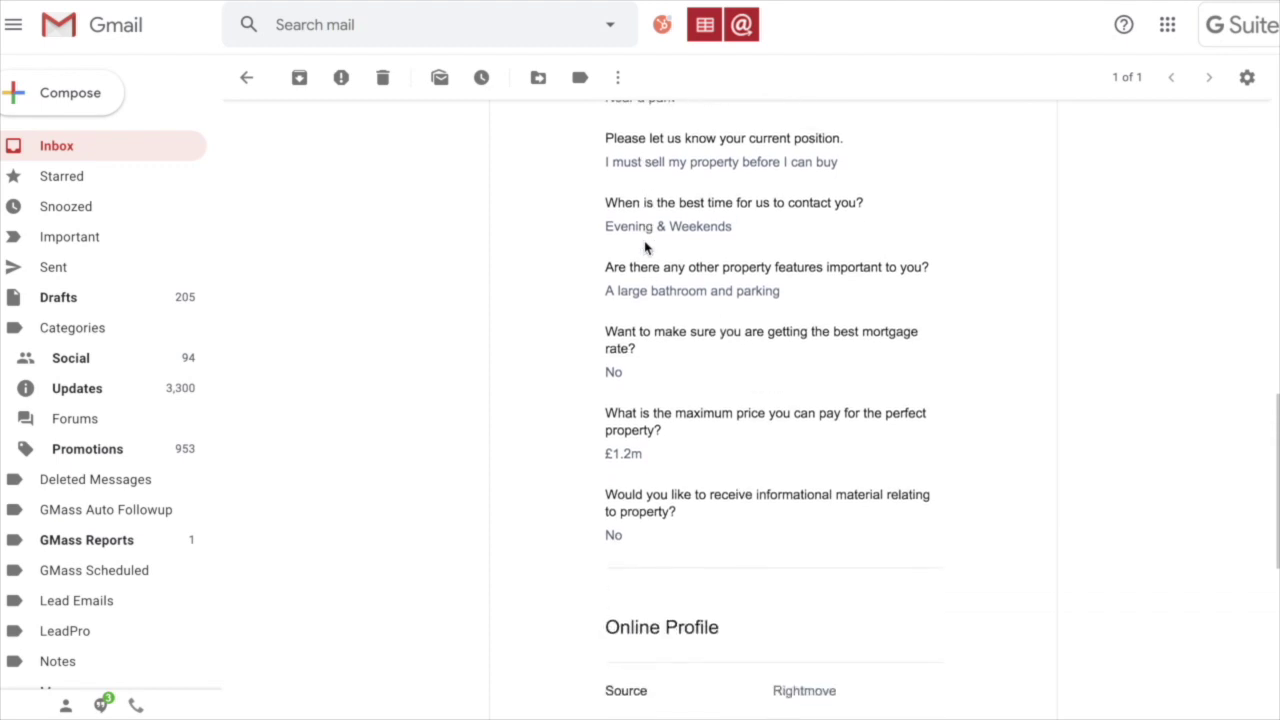
scroll(644, 245, "up", 8)
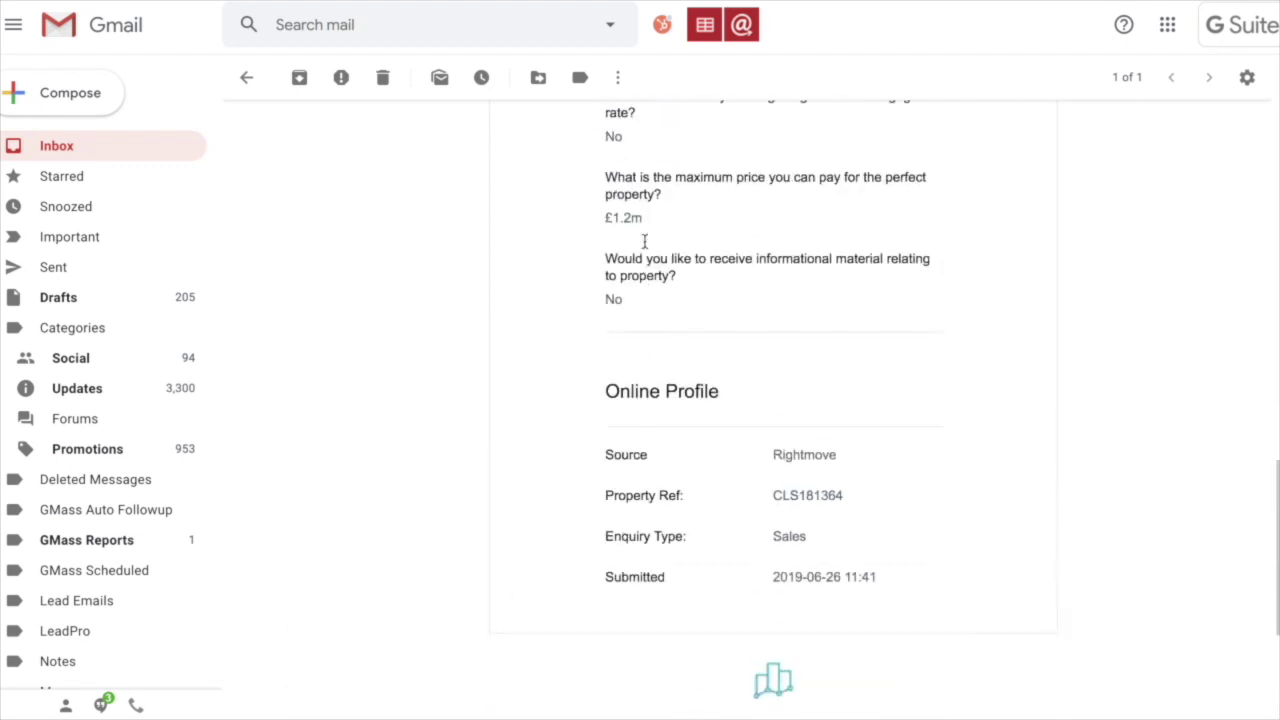
scroll(645, 248, "up", 4)
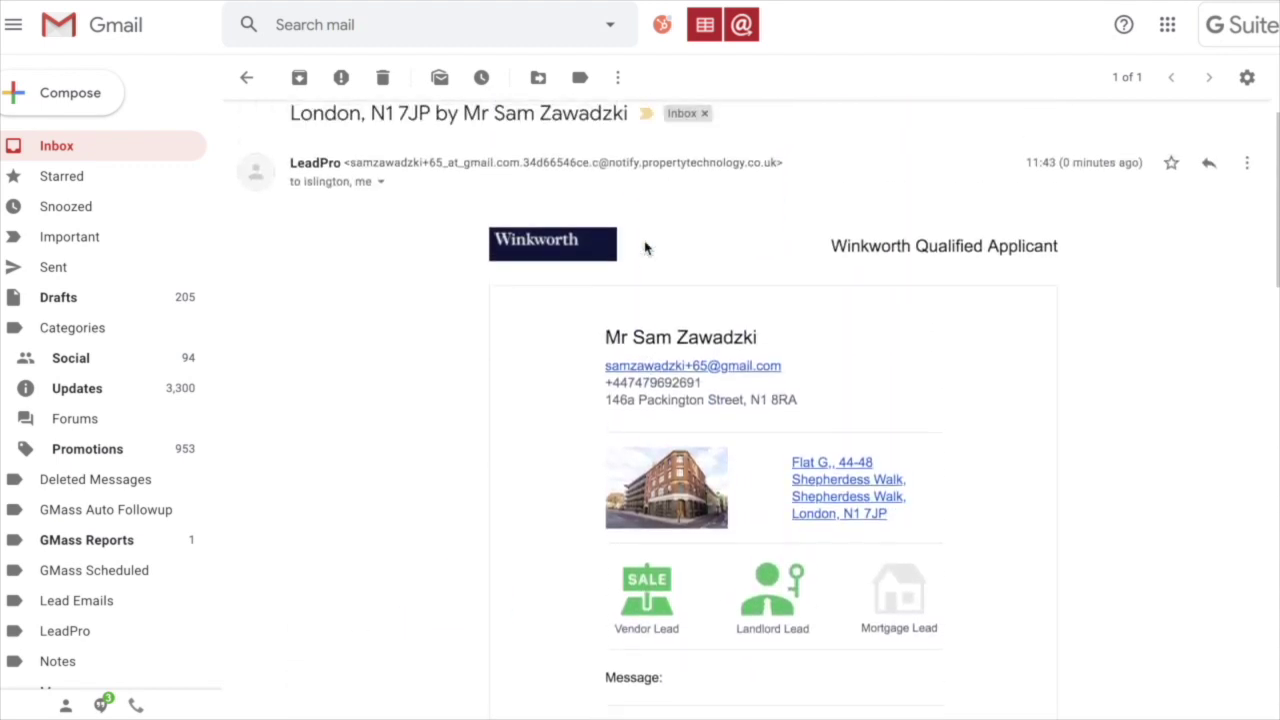